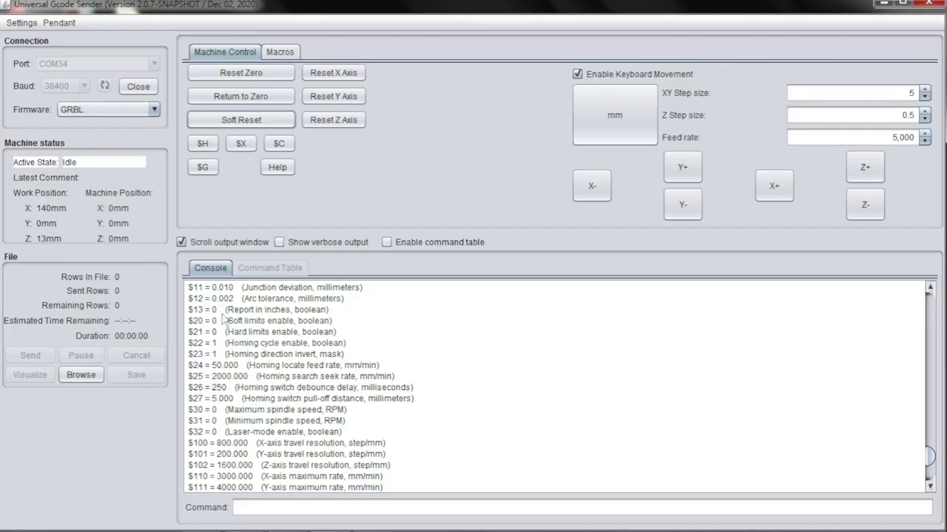
Open the firmware settings and examine the hard limits ($21), homing cycle enable ($22) and homing direction invert ($23) entries
left_click(21, 22)
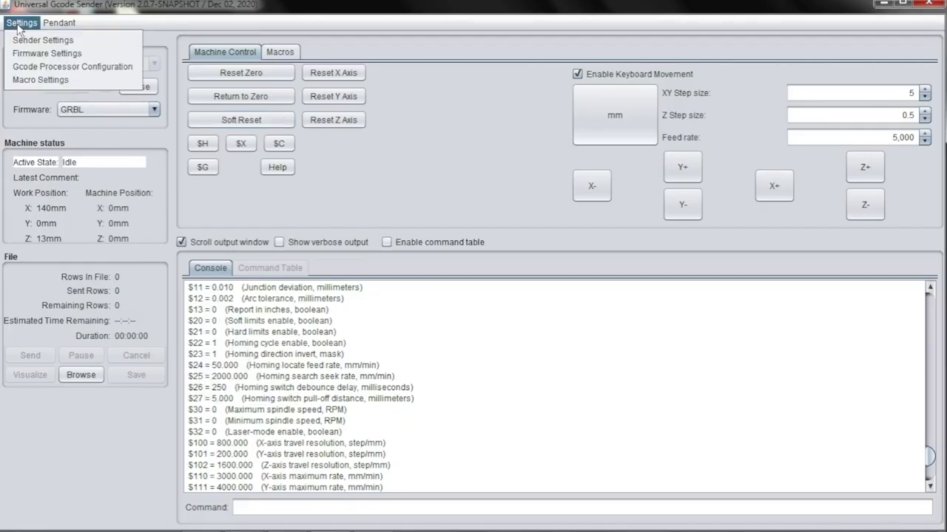
left_click(30, 53)
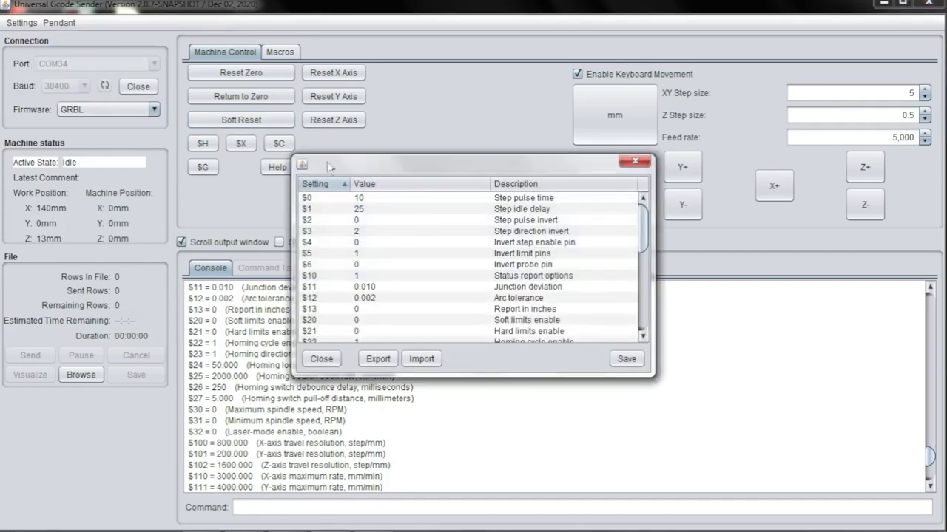
left_click_drag(360, 182, 341, 93)
scroll(334, 182, "down", 3)
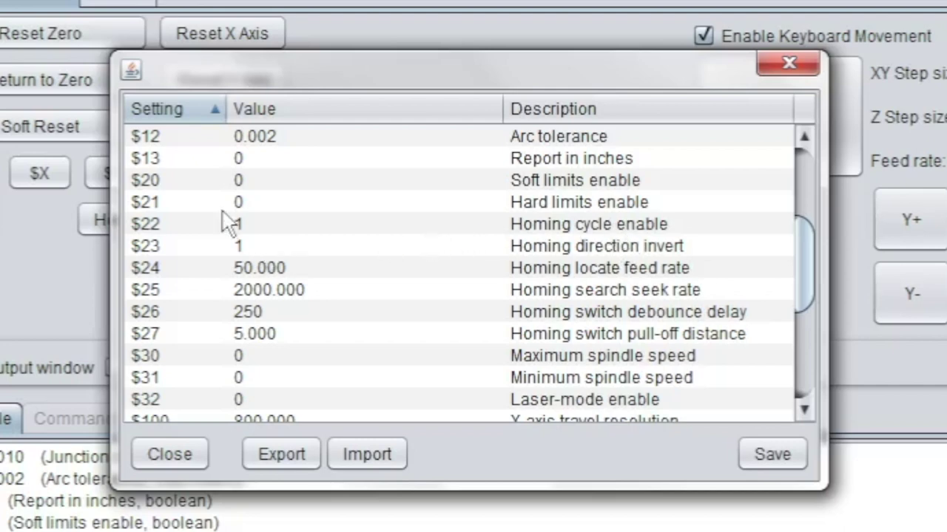
left_click(250, 224)
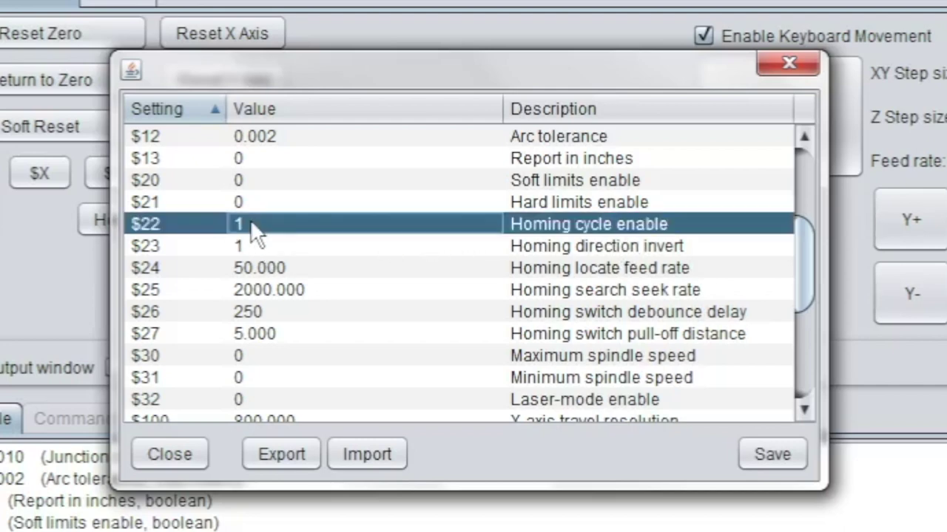
left_click(250, 242)
left_click(250, 227)
left_click(257, 202)
left_click(264, 222)
left_click(253, 248)
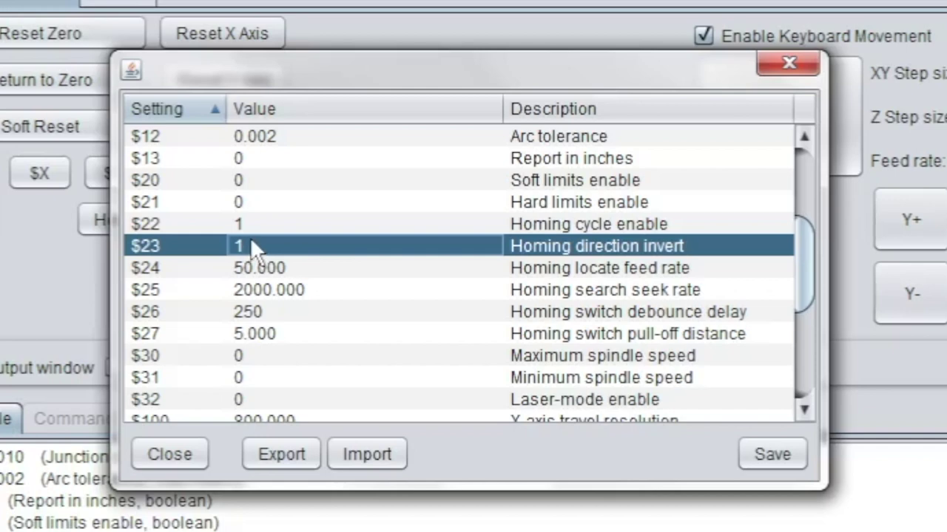
left_click(259, 231)
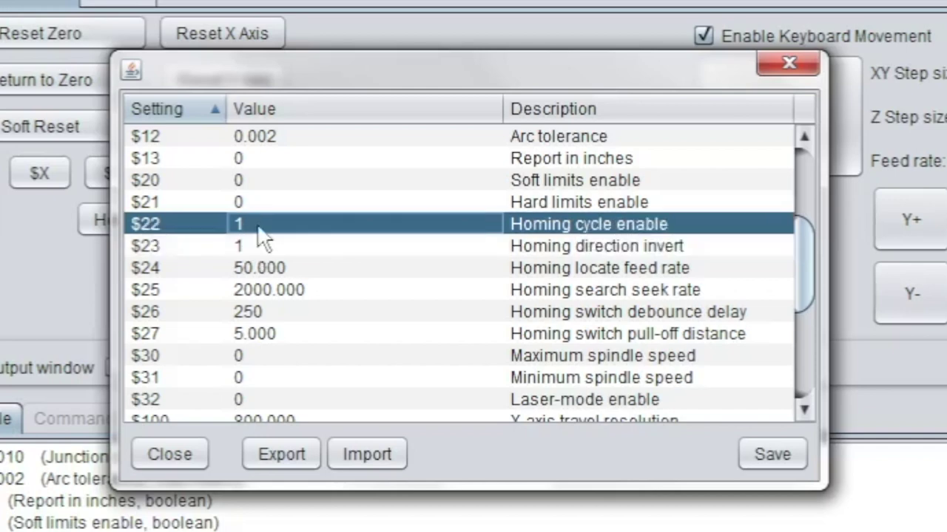
left_click(266, 247)
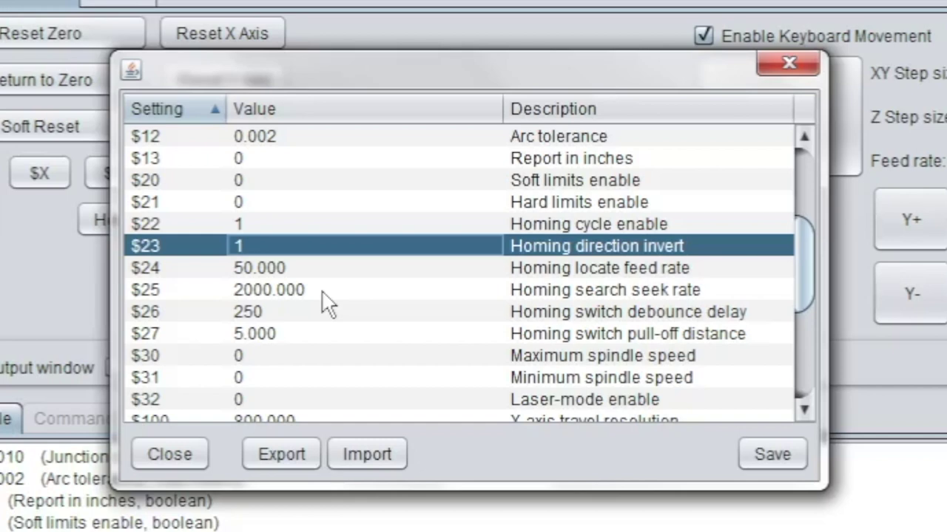
Examine the homing search seek rate, locate feed rate, switch debounce delay and switch pull-off distance settings ($24 to $27)
left_click(259, 294)
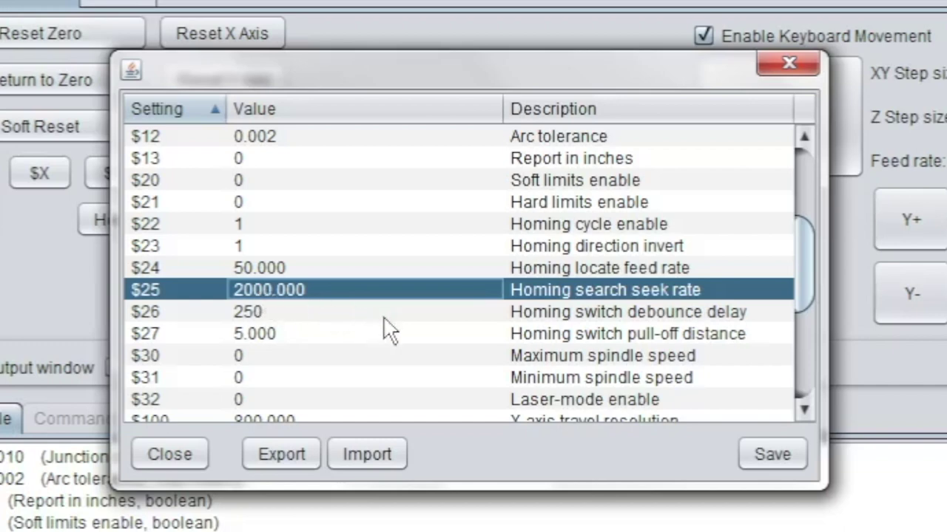
left_click(275, 339)
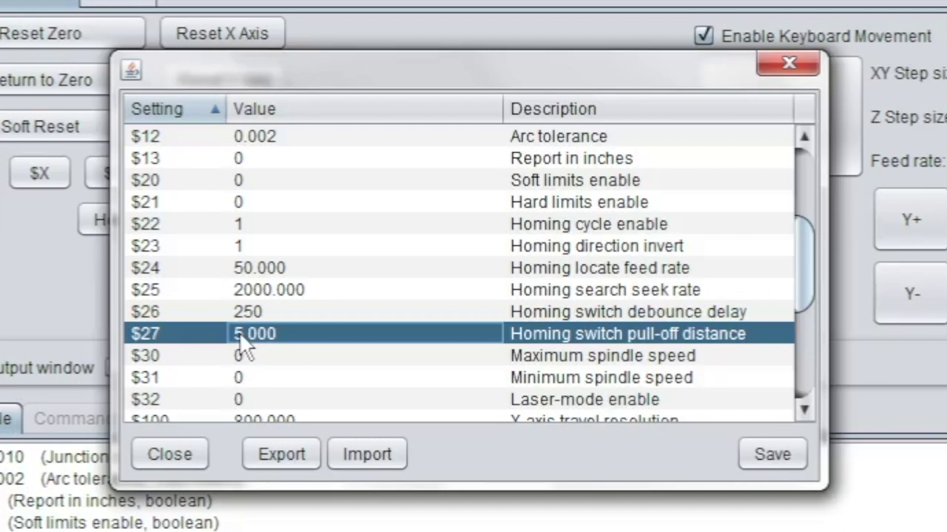
left_click(242, 267)
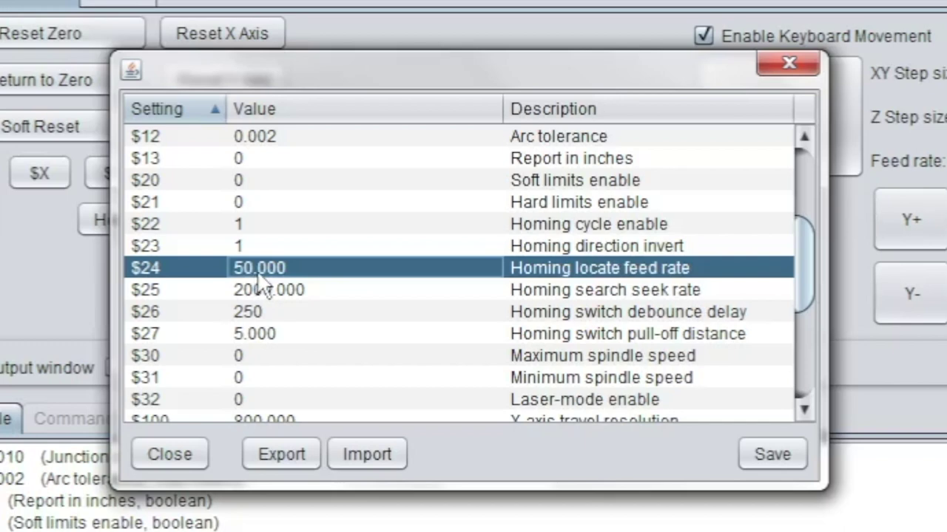
left_click(323, 341)
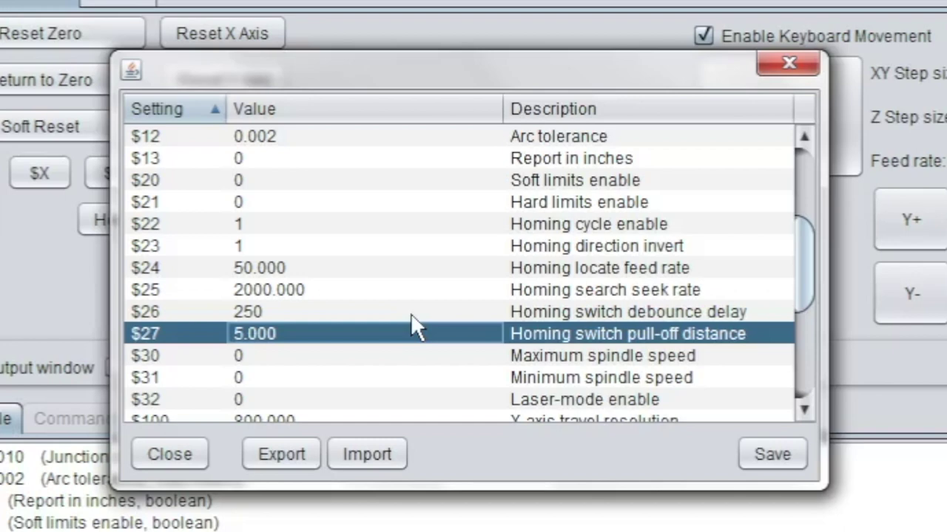
left_click(289, 317)
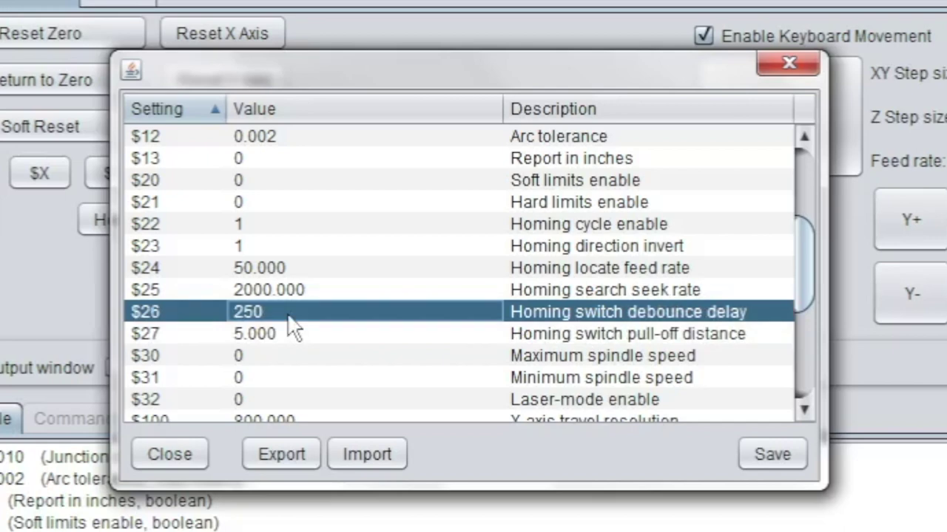
left_click(284, 337)
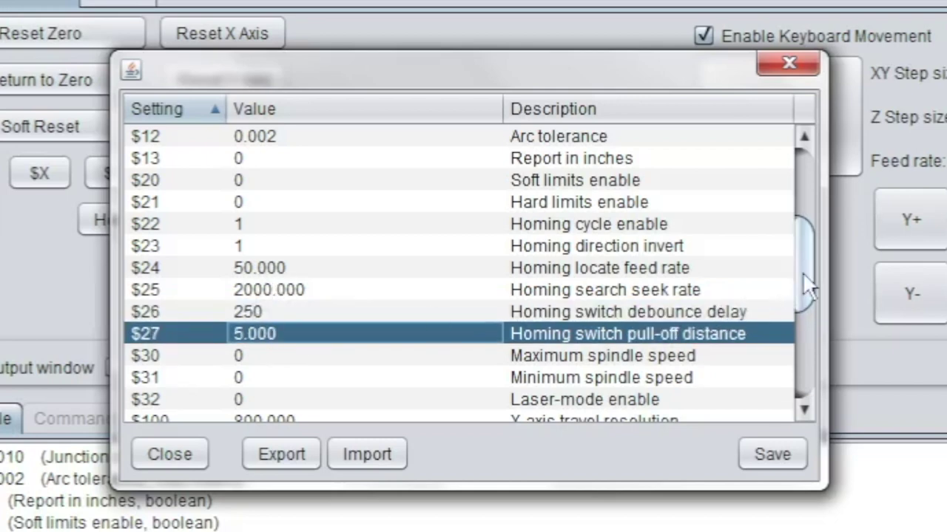
Examine the maximum travel settings, starting with X-axis maximum travel ($130), and close the firmware settings
left_click_drag(803, 271, 799, 381)
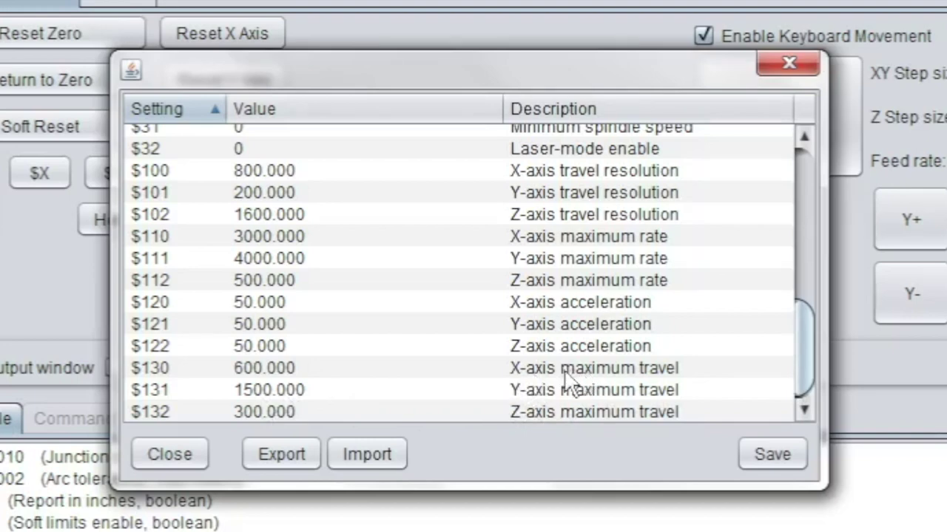
left_click(270, 370)
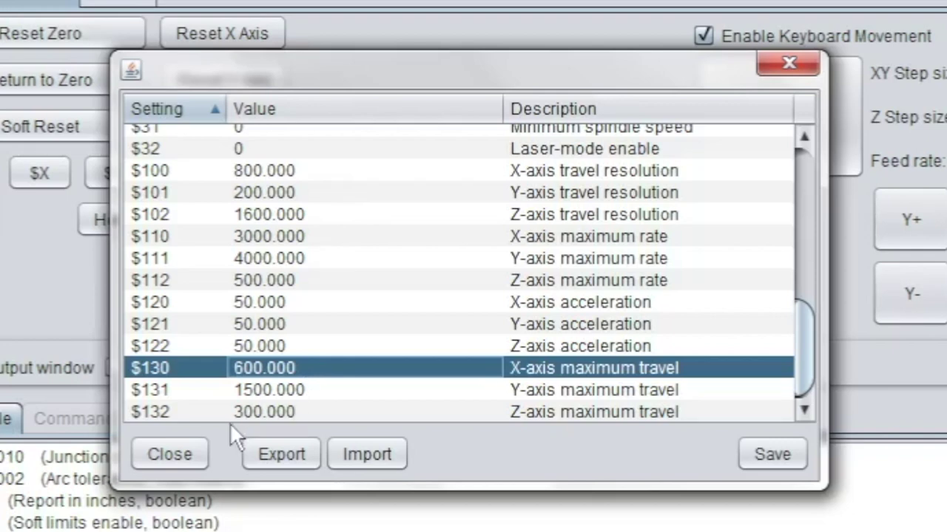
left_click(175, 456)
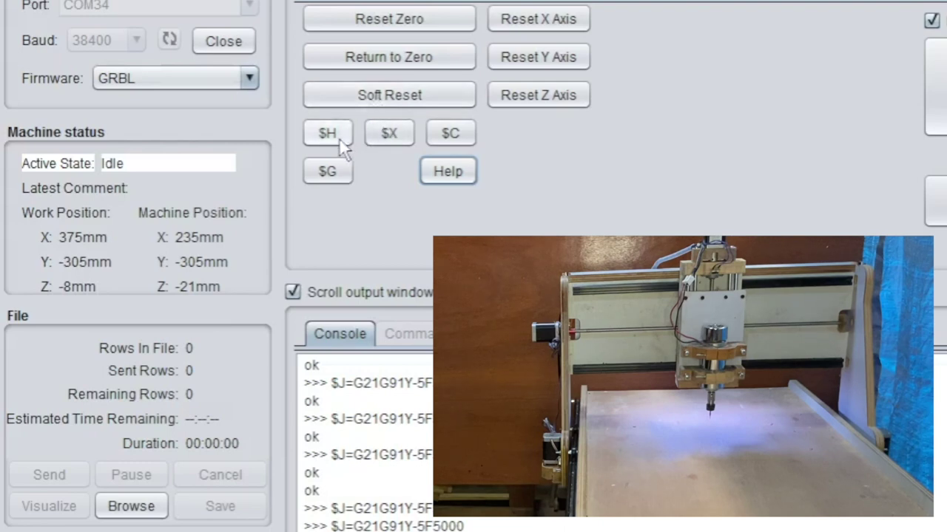
Run the homing cycle ($H) and check the homing switch pull-off distance ($27) in the firmware settings
left_click(328, 137)
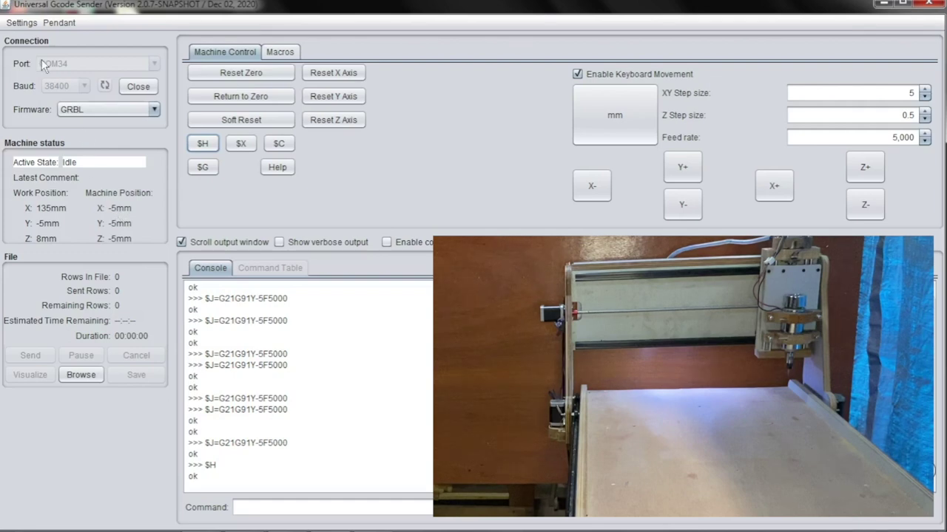
left_click(22, 23)
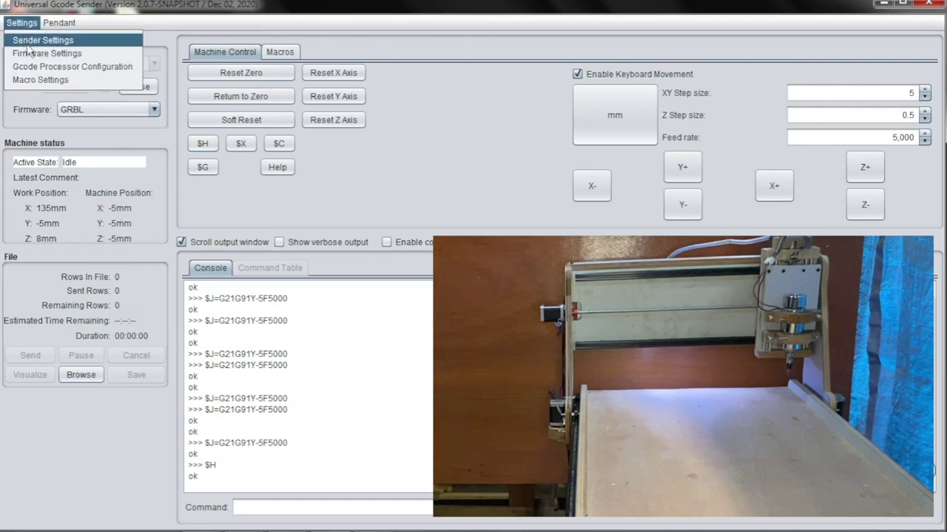
left_click(32, 56)
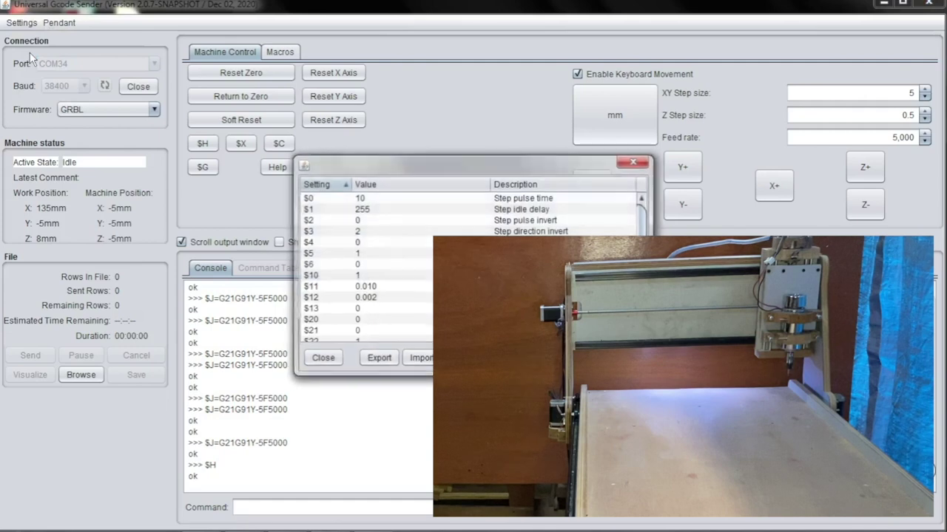
scroll(387, 268, "down", 1)
scroll(638, 285, "down", 4)
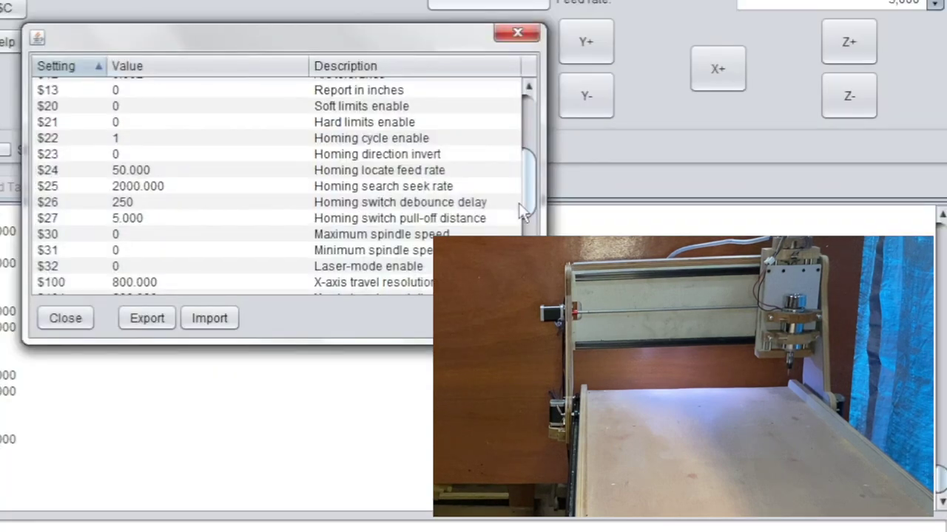
scroll(521, 209, "down", 1)
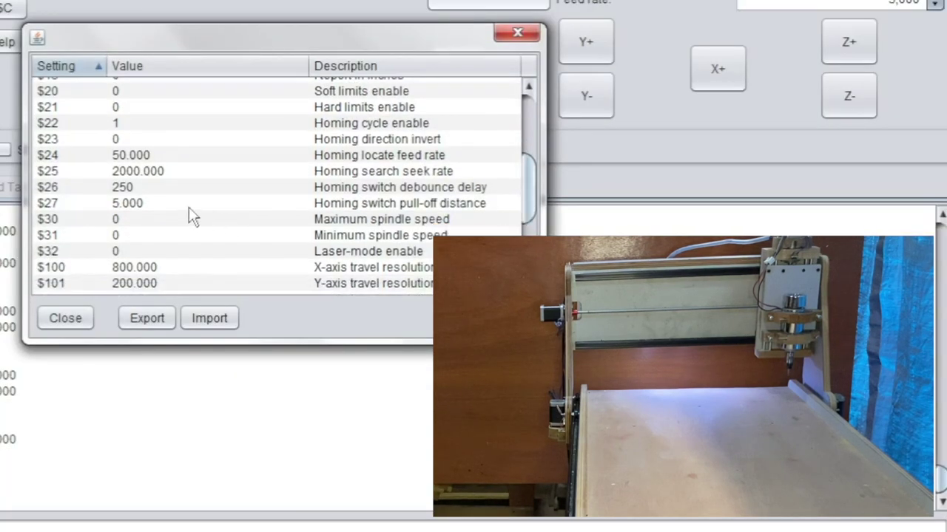
left_click(160, 208)
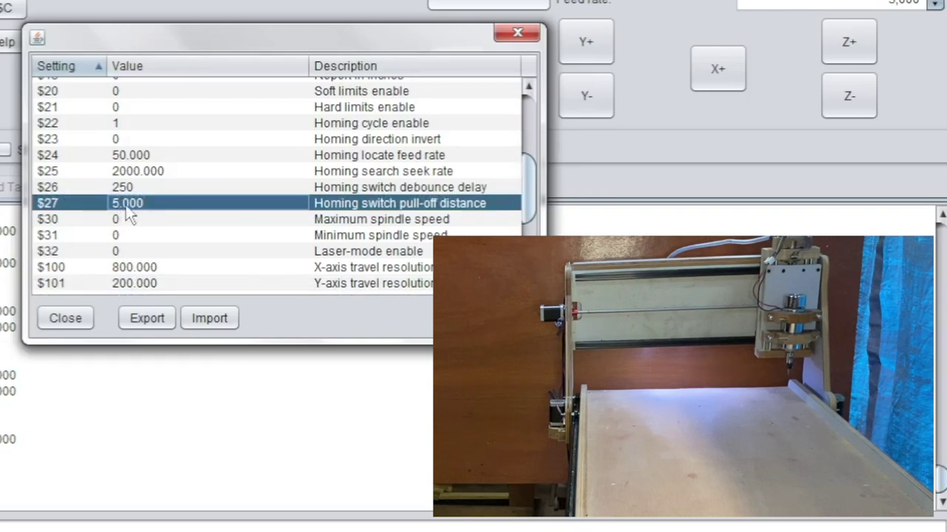
left_click(82, 323)
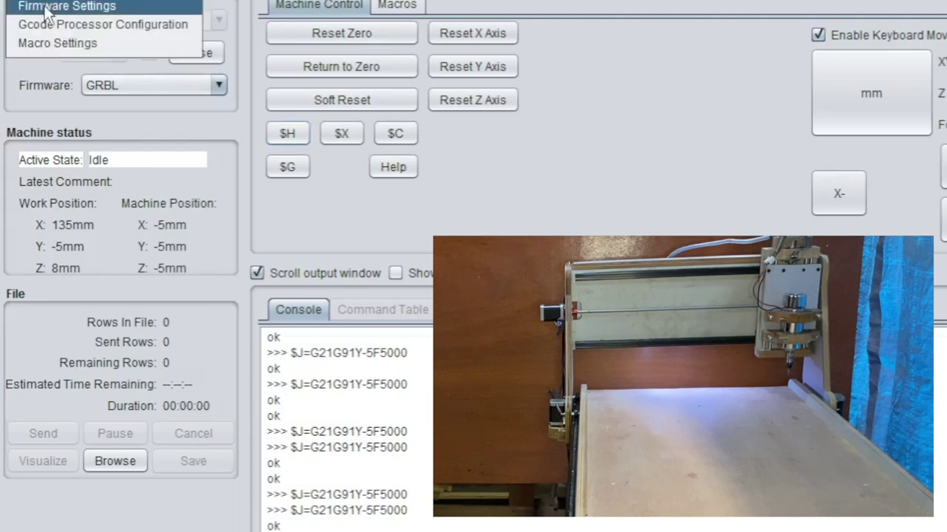
Set homing direction invert ($23) to 1 in the firmware settings and run the homing cycle again
left_click(44, 5)
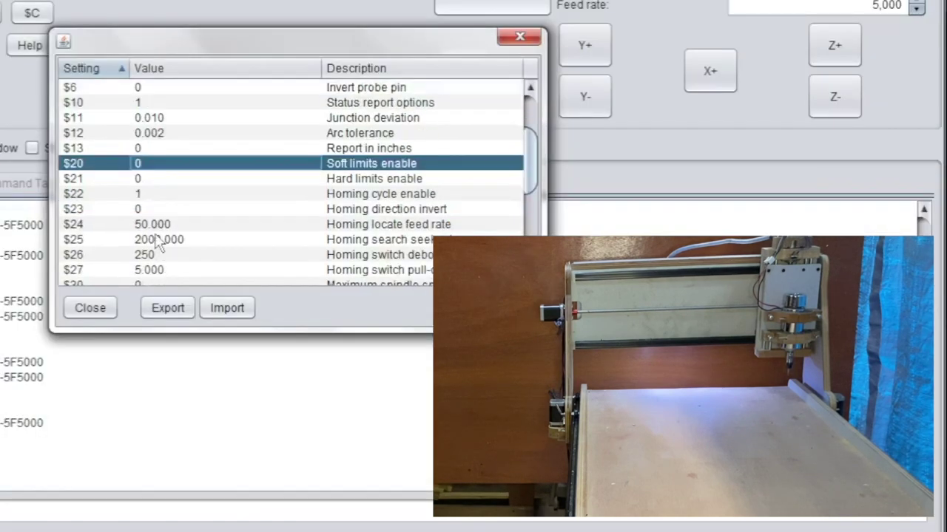
left_click(148, 212)
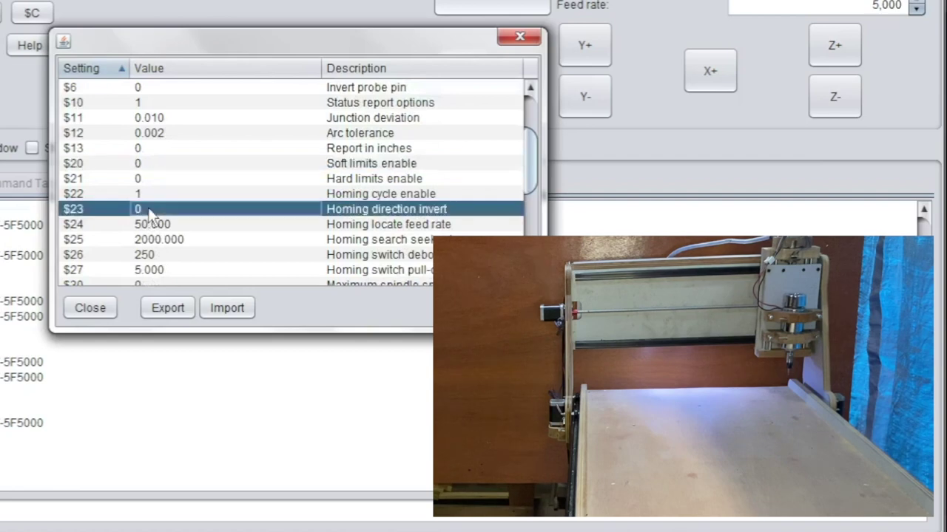
double_click(152, 210)
key("BackSpace")
type("1")
left_click(267, 225)
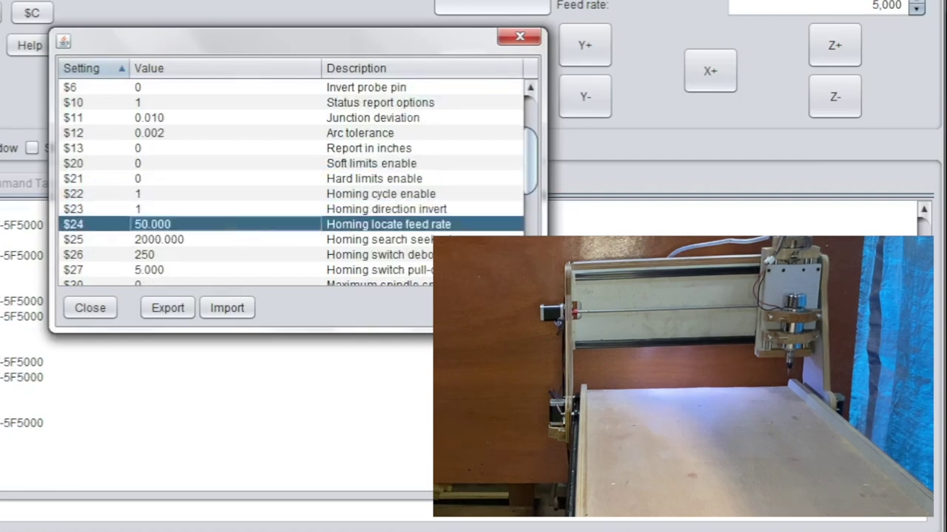
left_click(103, 313)
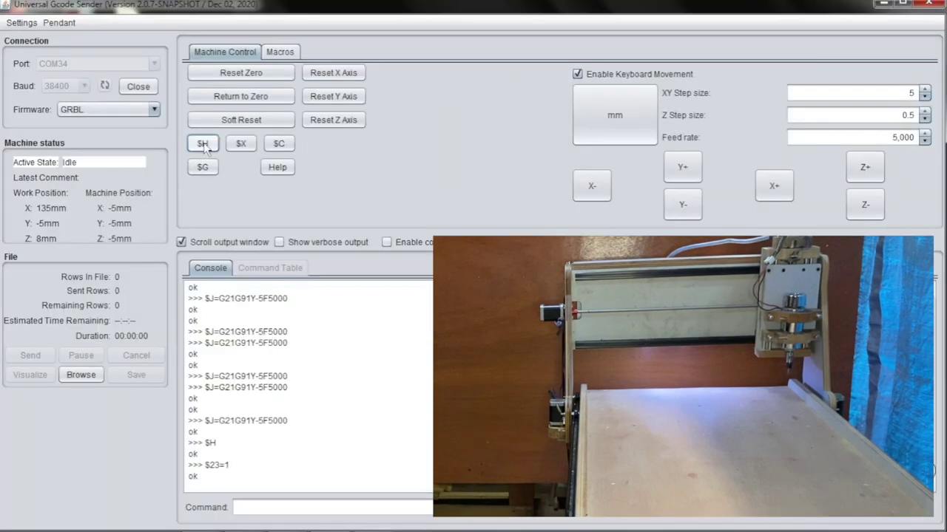
left_click(203, 143)
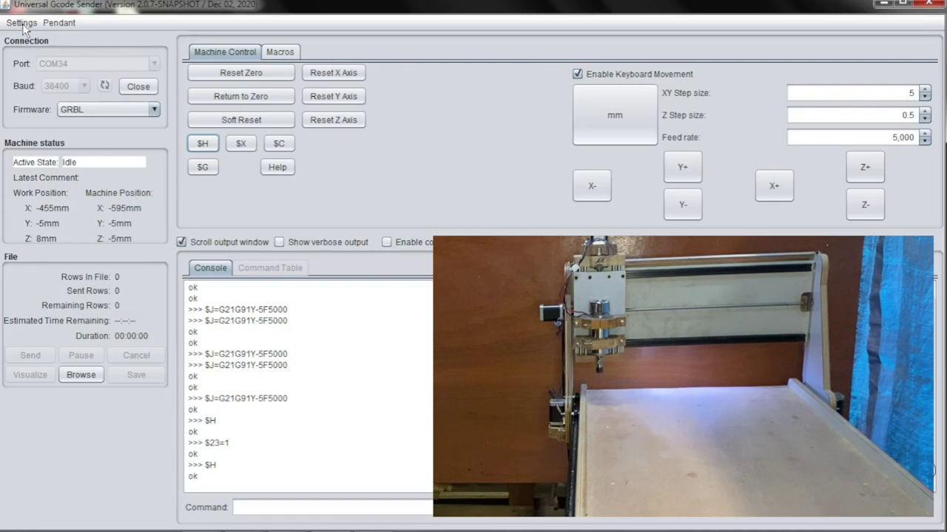
Reopen the firmware settings and check the X-axis maximum travel ($130) against the machine position after homing
left_click(23, 24)
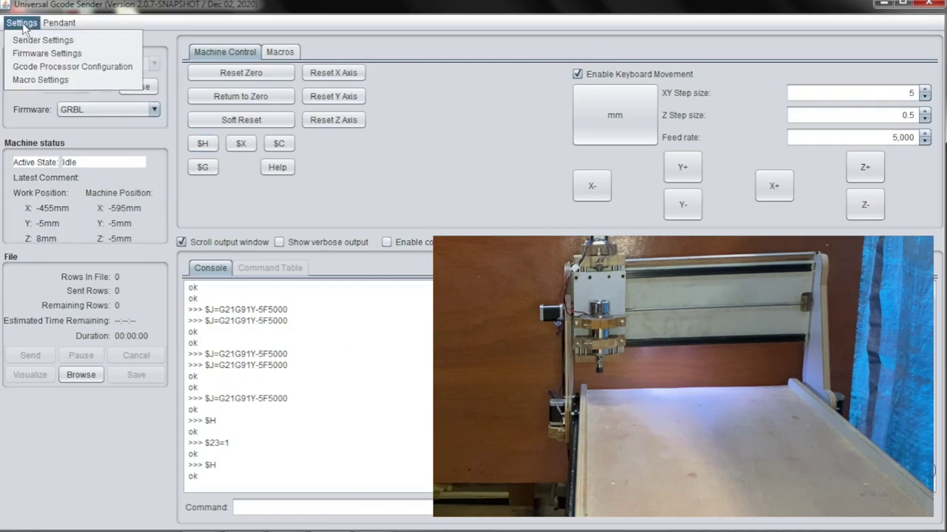
left_click(34, 53)
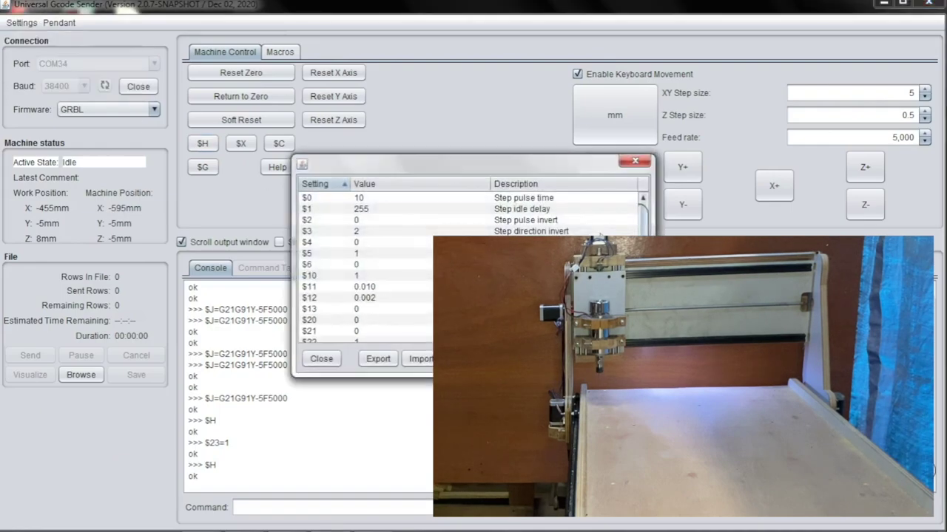
left_click_drag(643, 216, 643, 274)
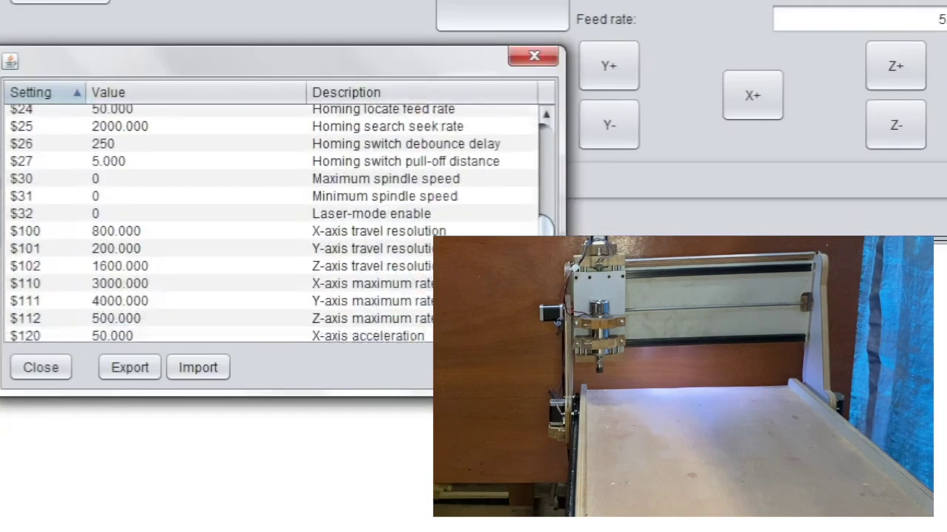
left_click_drag(546, 244, 545, 276)
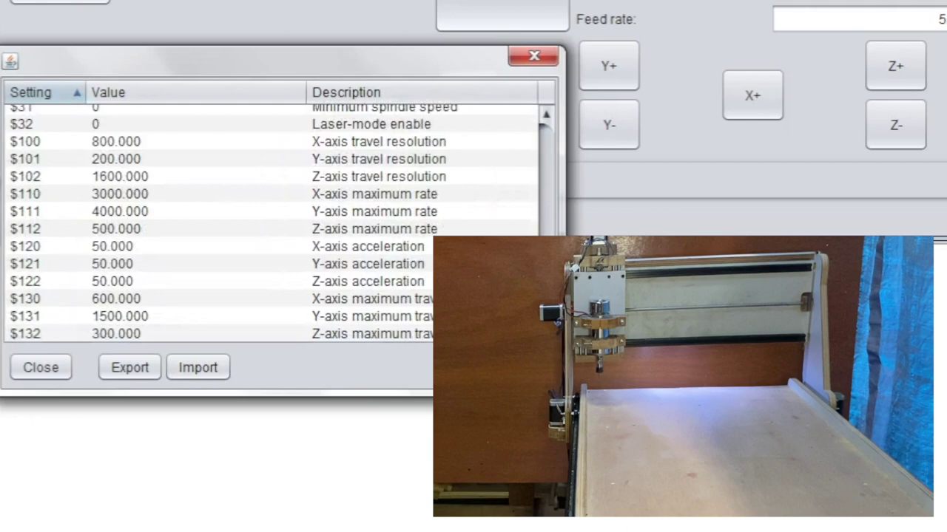
left_click_drag(220, 70, 230, 48)
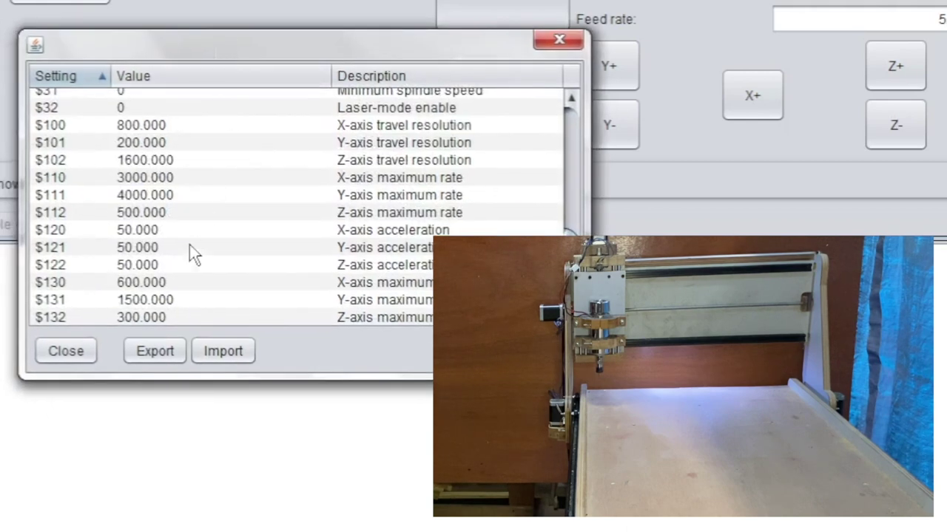
left_click(145, 287)
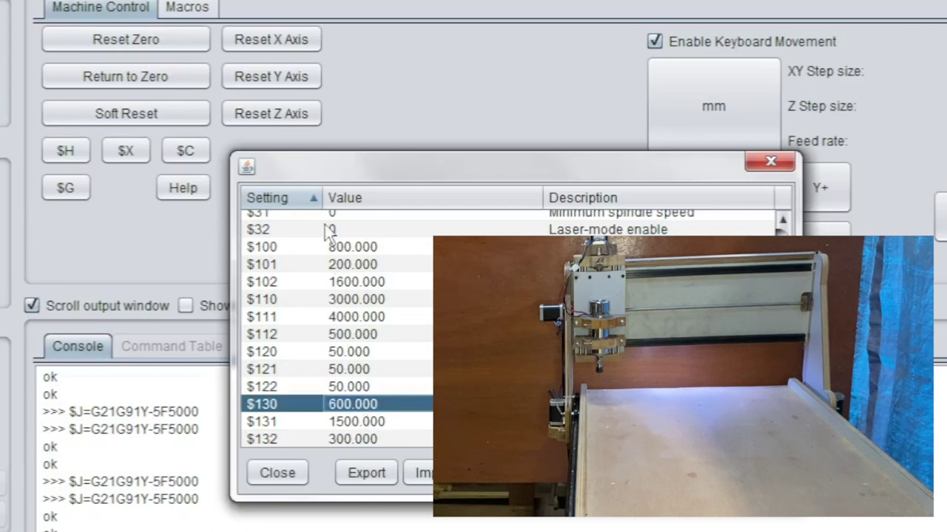
left_click_drag(204, 180, 94, 36)
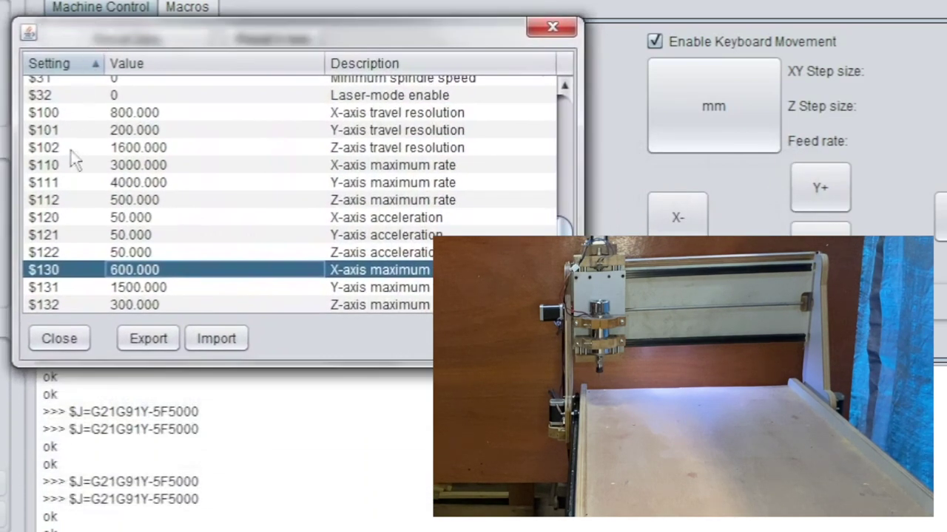